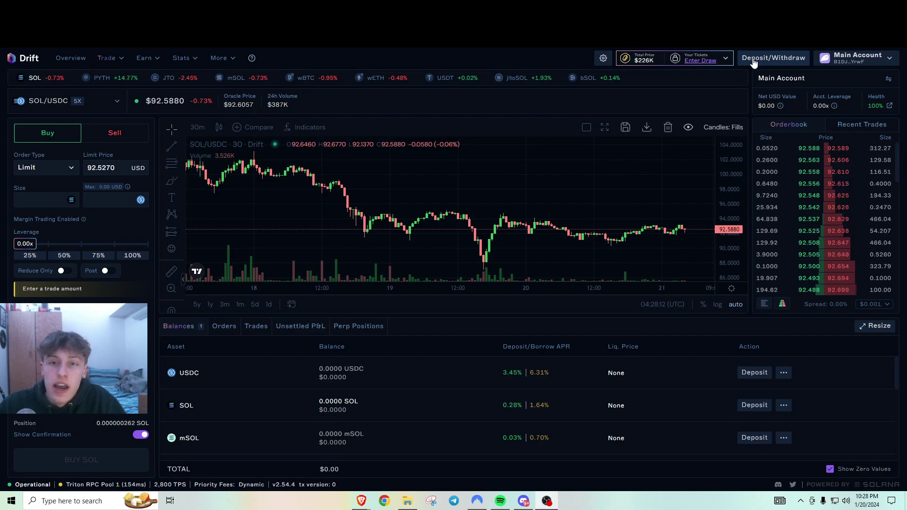
Open Drift's Manage Balances window, close it, and reopen it on the Deposit tab
left_click(753, 60)
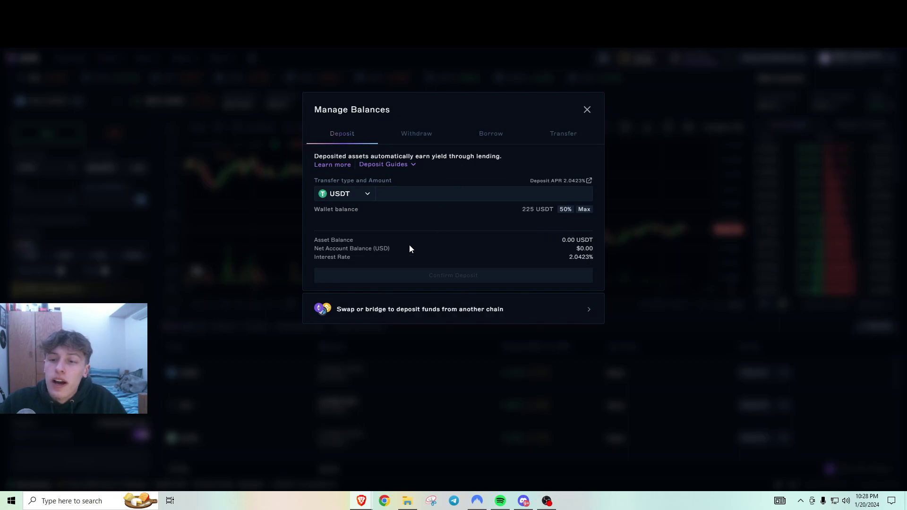
left_click(587, 109)
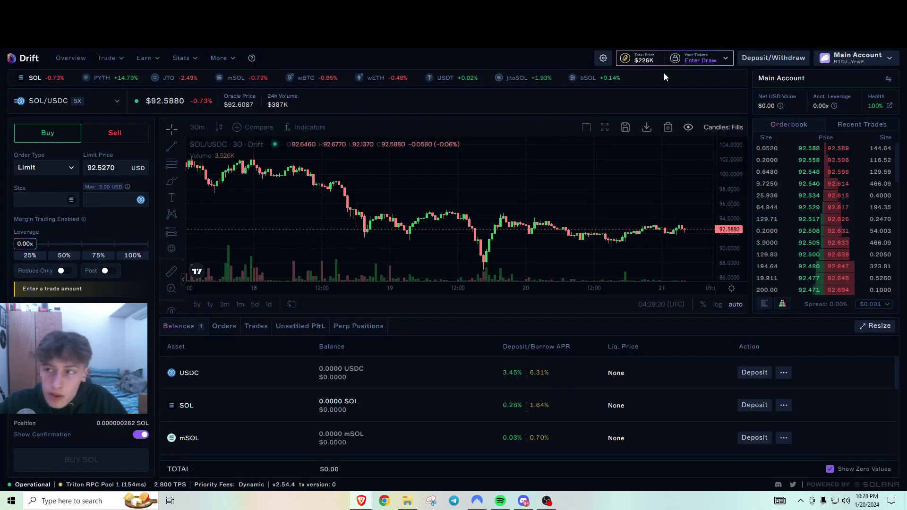
left_click(756, 59)
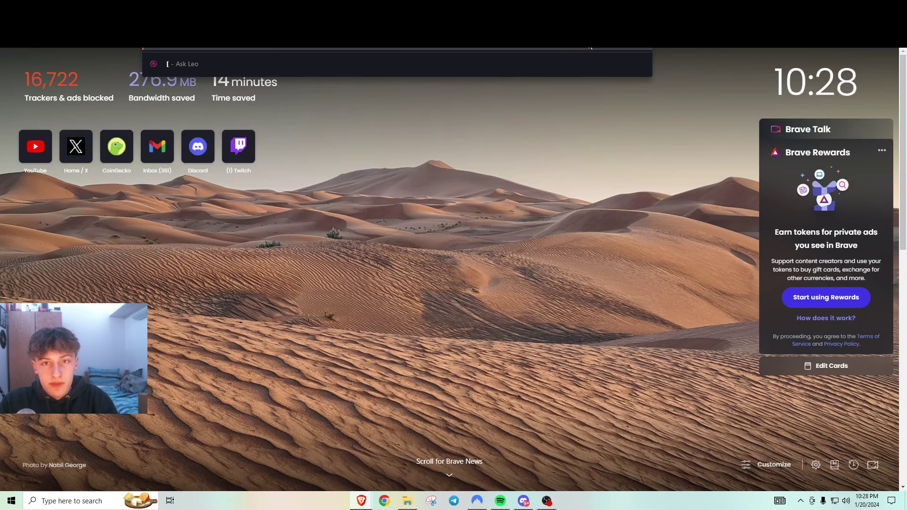
Load the Portal bridge site by entering 'portal' in the new tab's address bar
key("BackSpace")
type("portal")
key("Escape")
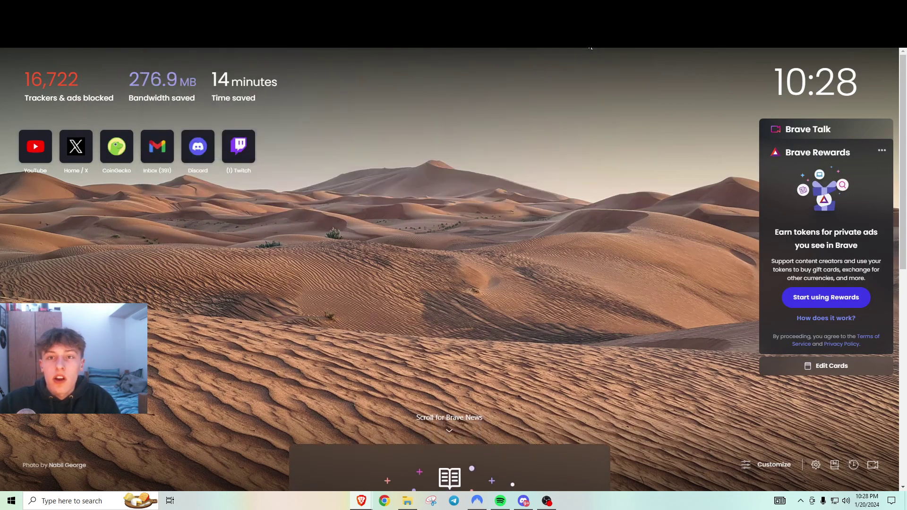
key("Return")
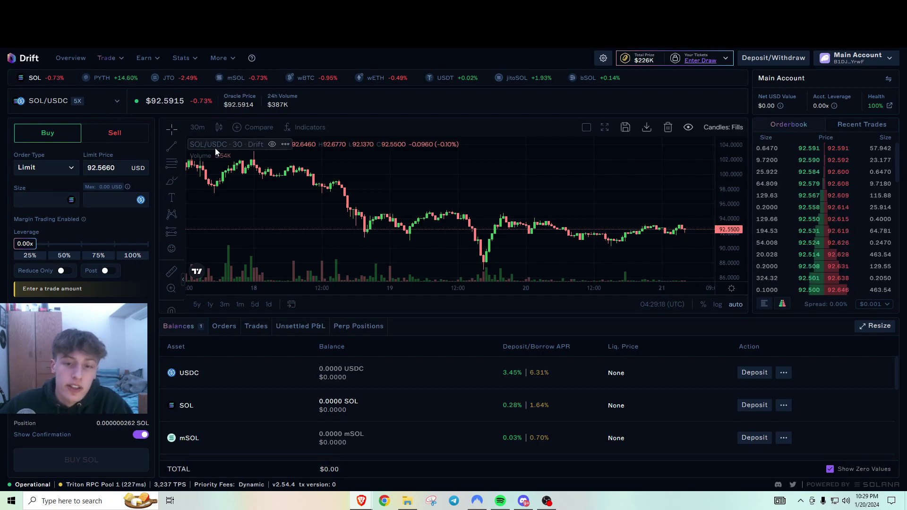
left_click(773, 57)
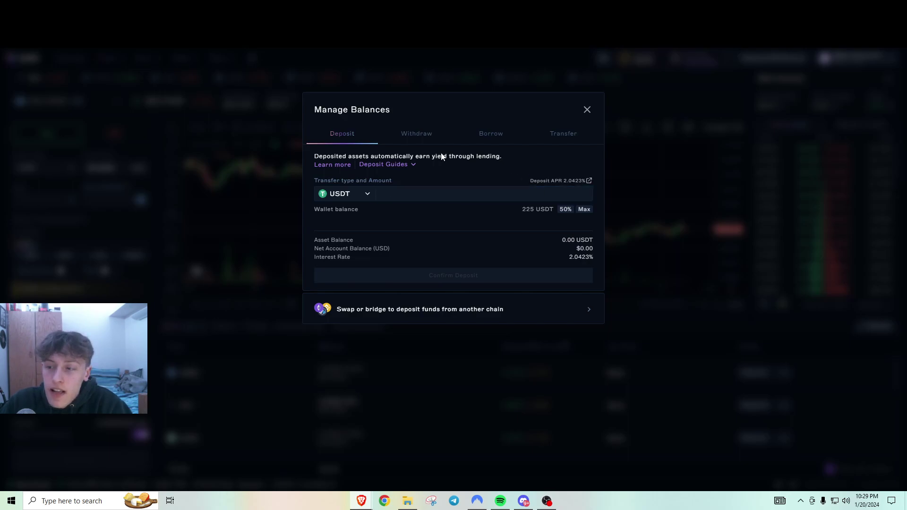
left_click(367, 194)
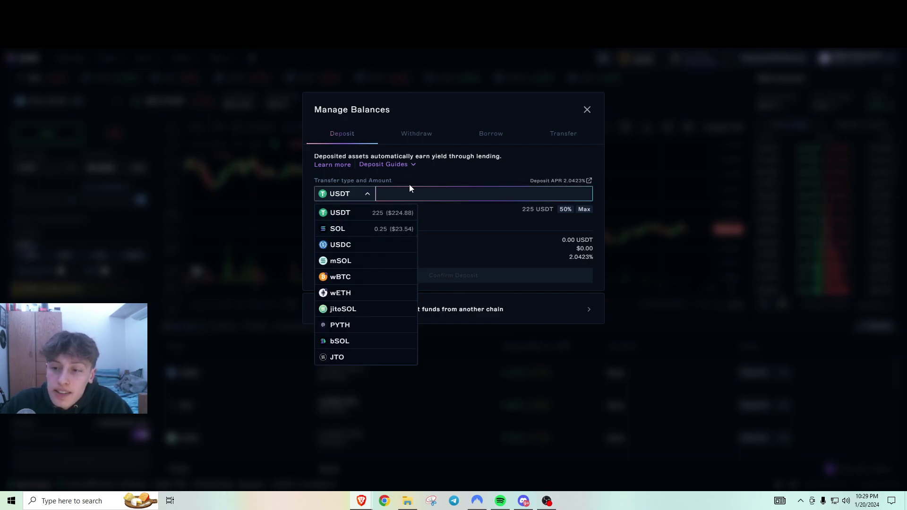
left_click(366, 194)
left_click(366, 195)
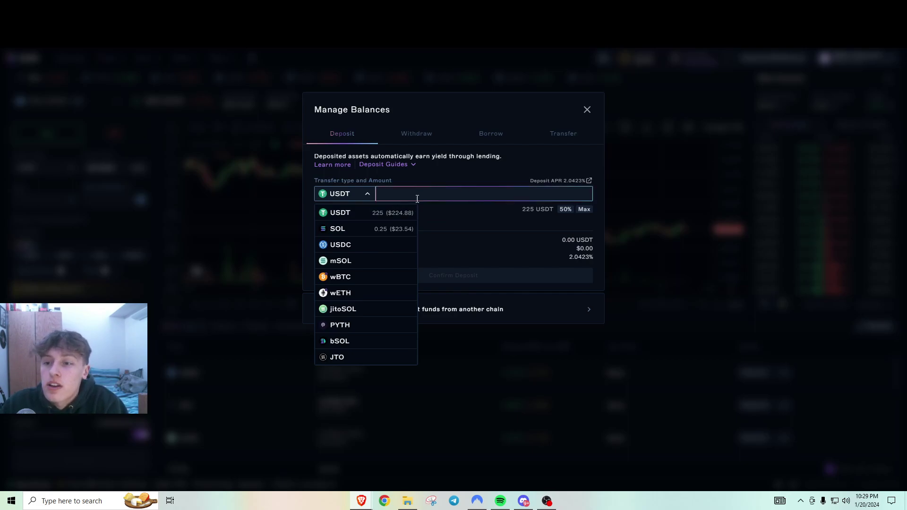
left_click(586, 110)
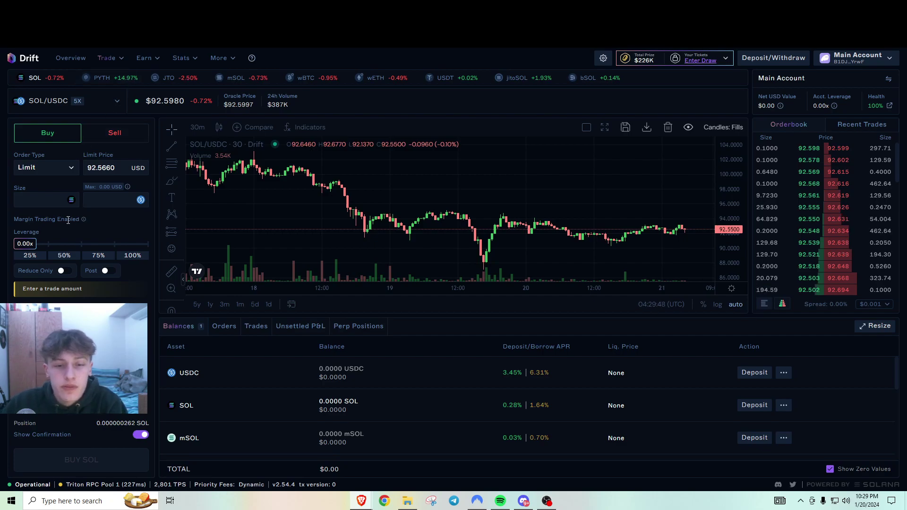
Focus the Size field on Drift's order panel, then switch to the marginfi tab
left_click(59, 198)
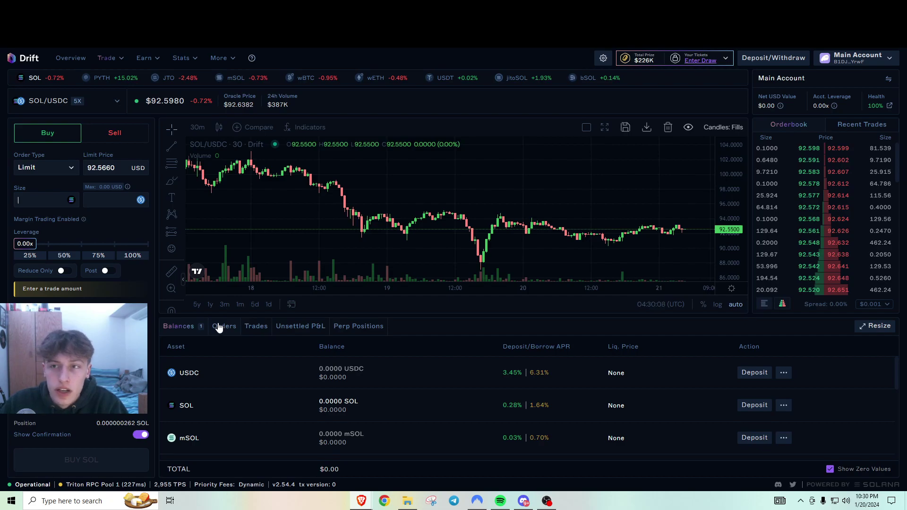
key("ctrl+Tab")
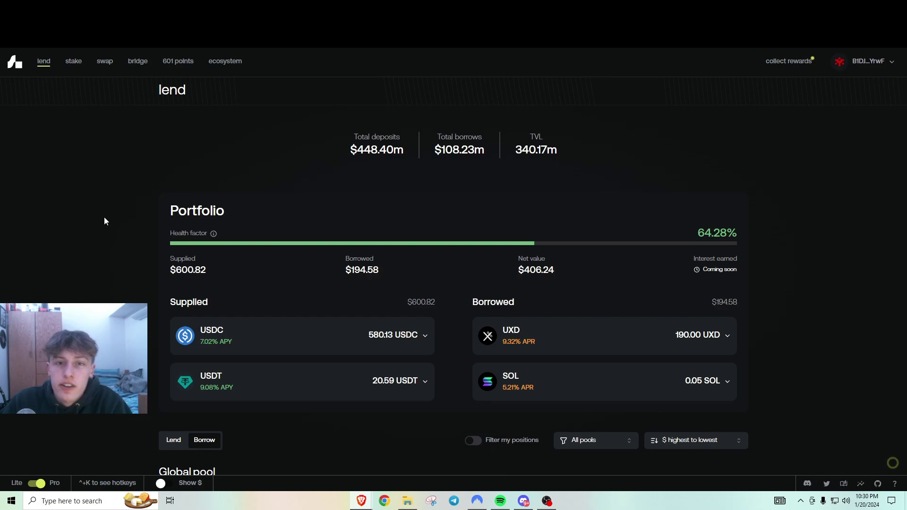
left_click(171, 65)
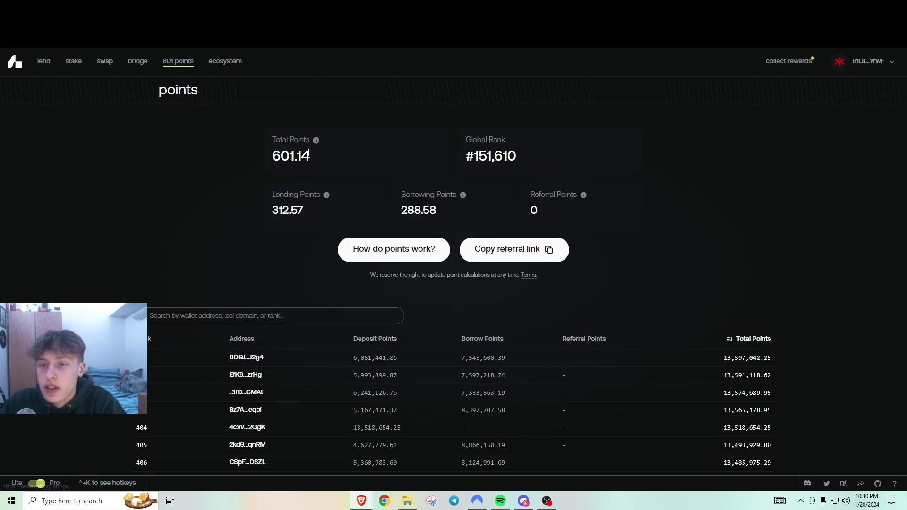
left_click(134, 64)
left_click(104, 67)
left_click(74, 63)
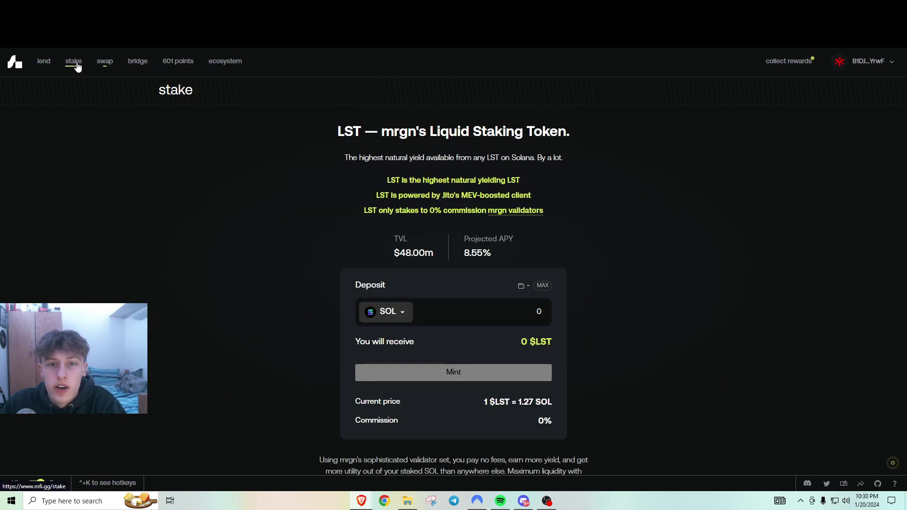
left_click(49, 69)
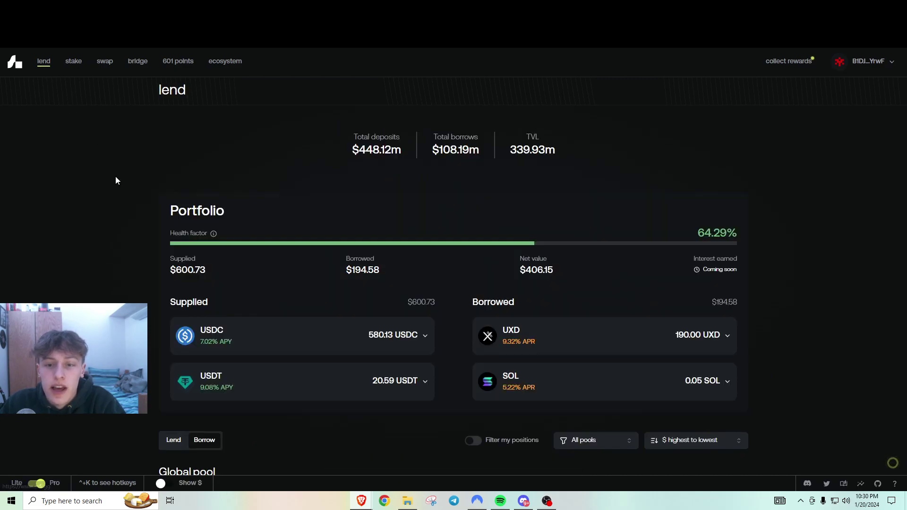
scroll(199, 293, "down", 15)
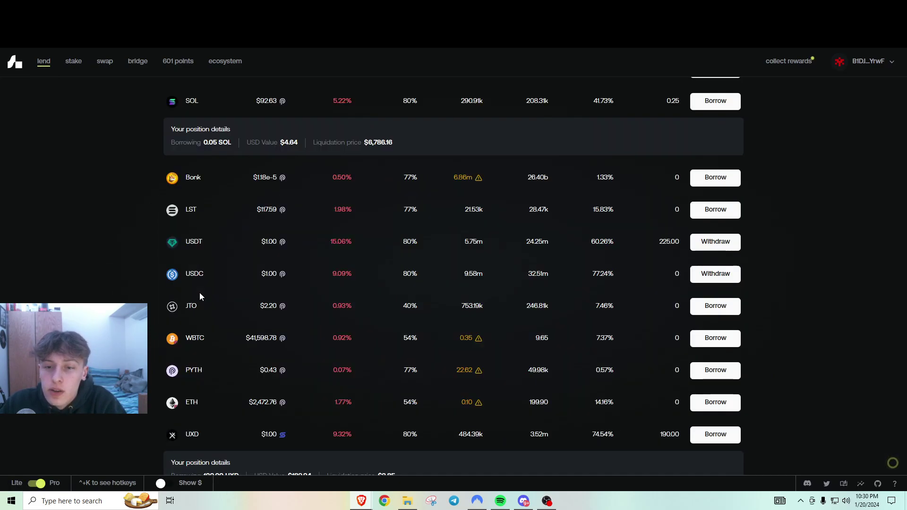
scroll(174, 281, "up", 3)
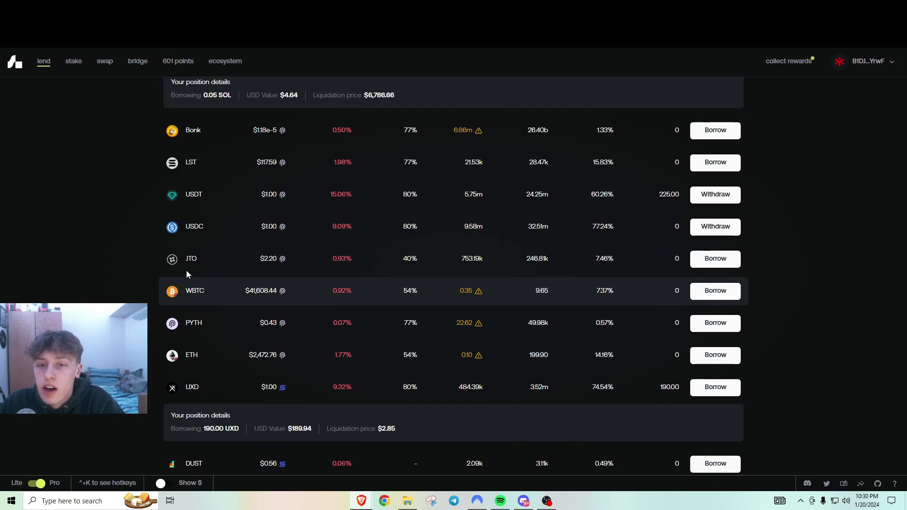
scroll(701, 220, "up", 1)
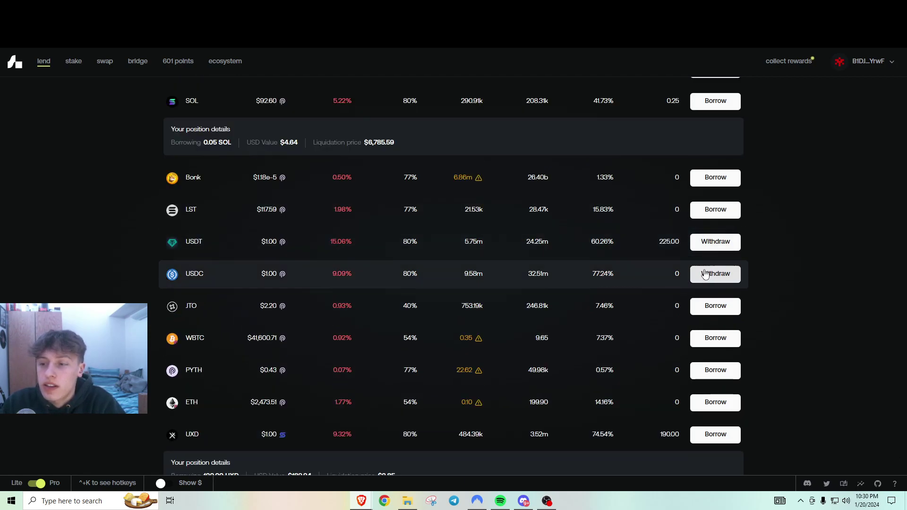
scroll(462, 255, "up", 4)
scroll(717, 292, "down", 5)
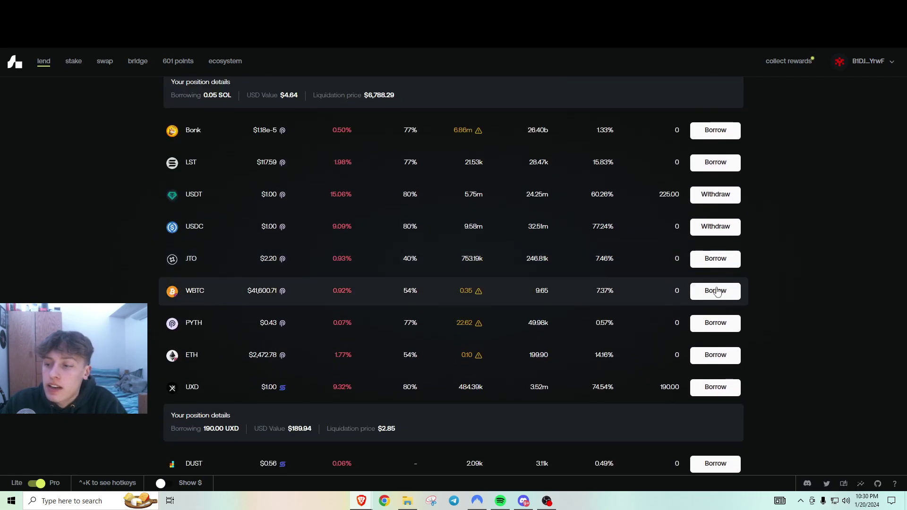
Open and close the JTO borrow form, then return to the portfolio card
left_click(714, 259)
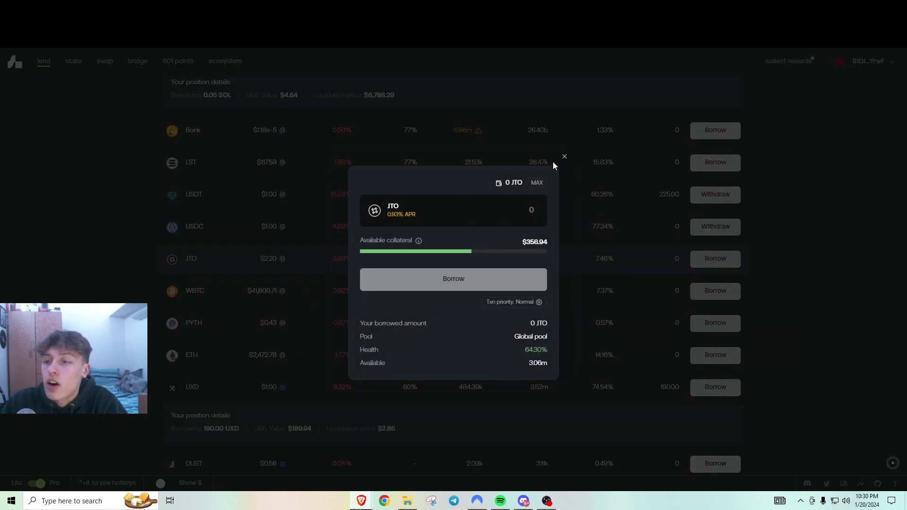
left_click(566, 159)
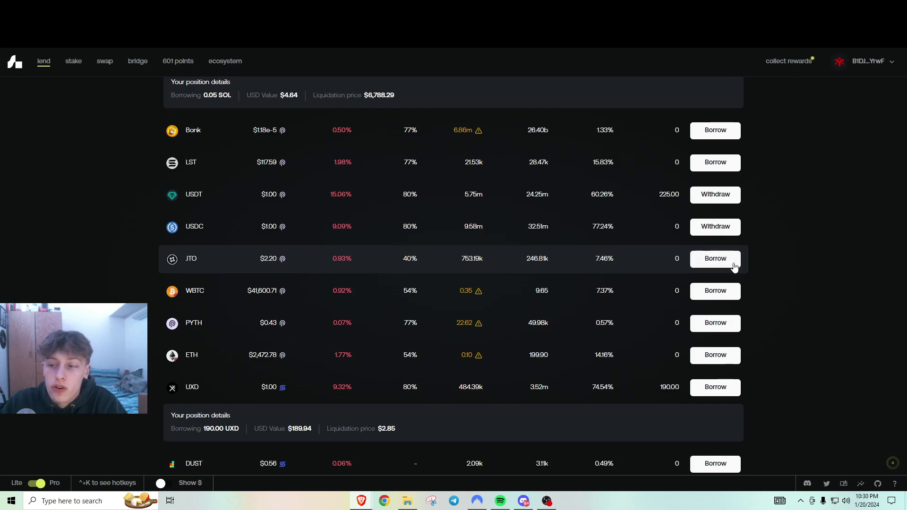
scroll(782, 279, "up", 4)
scroll(803, 283, "up", 5)
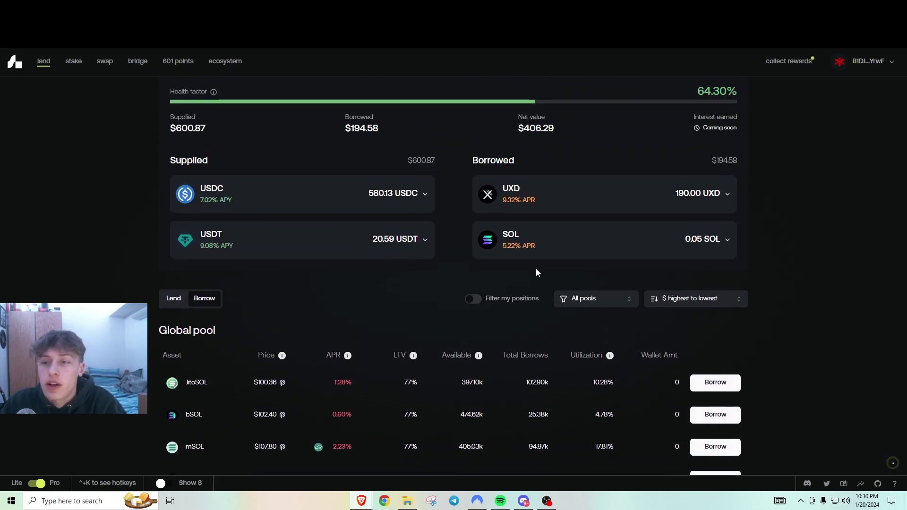
Highlight the $194.58 borrowed and $600.84 supplied totals, then move to Kamino's tab
double_click(363, 131)
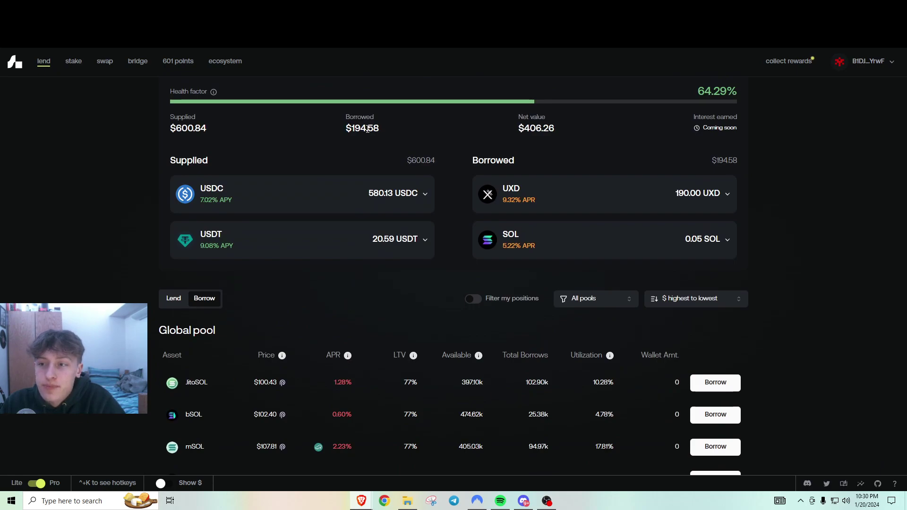
triple_click(374, 130)
left_click(375, 130)
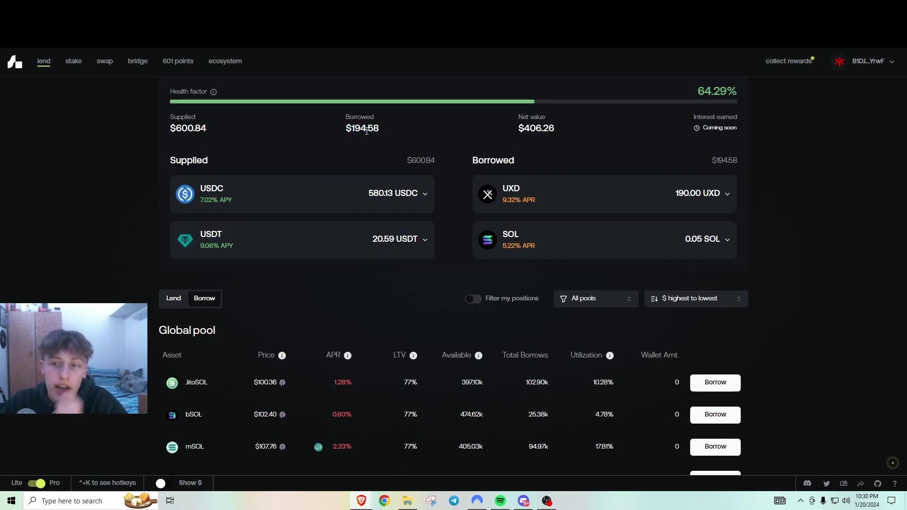
mouse_move(214, 126)
left_mouse_down()
mouse_move(173, 127)
mouse_move(227, 124)
left_mouse_up()
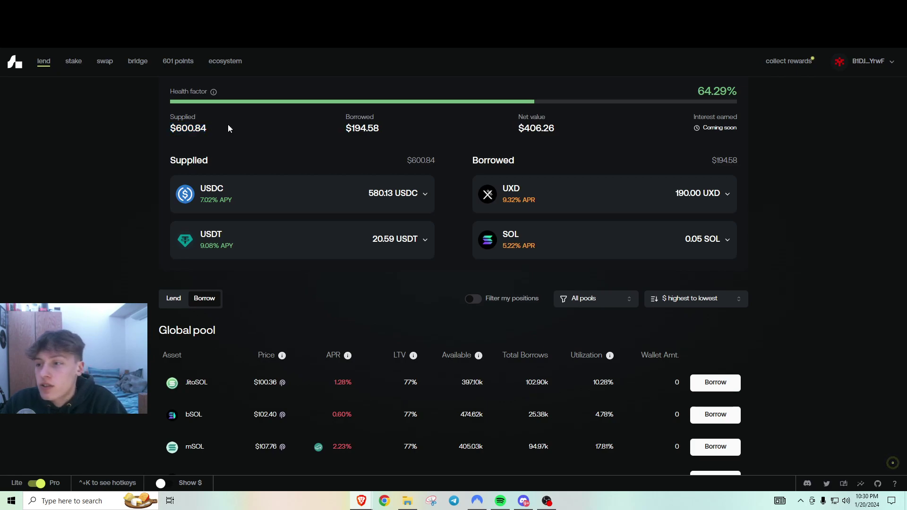
scroll(321, 190, "up", 3)
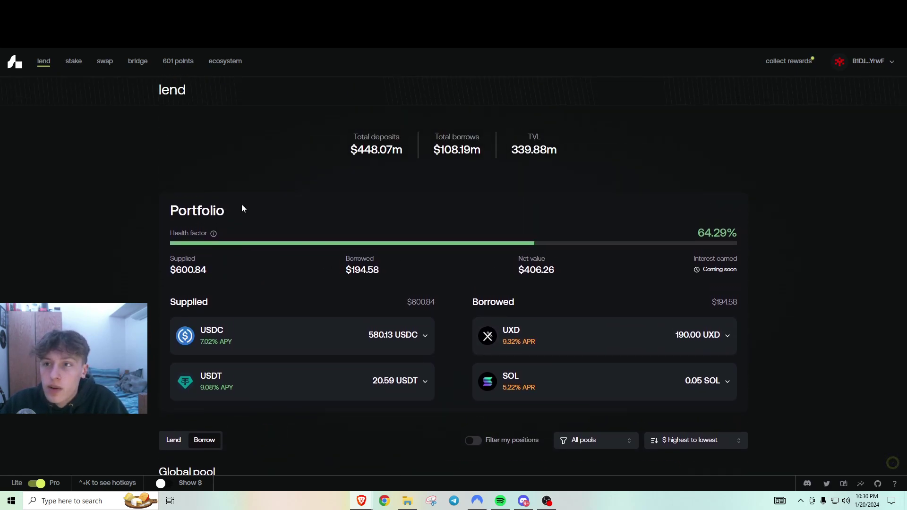
key("ctrl+Tab")
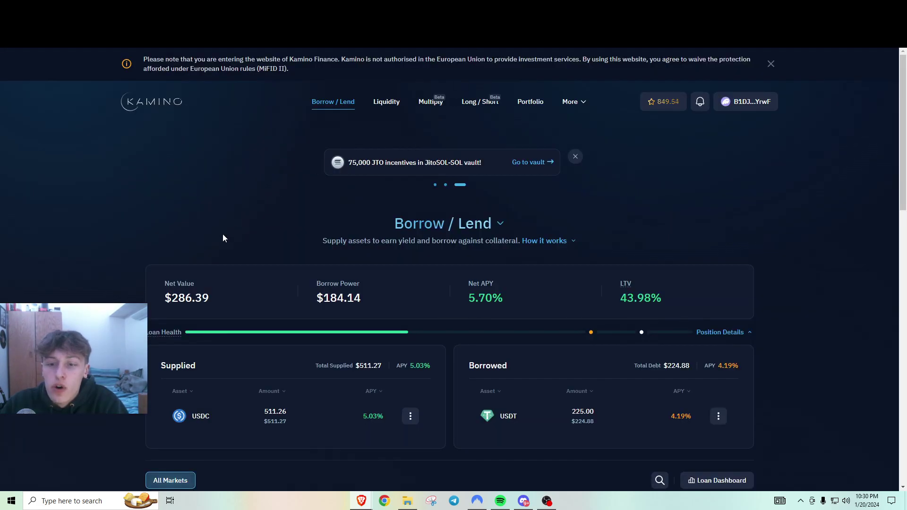
scroll(221, 218, "down", 4)
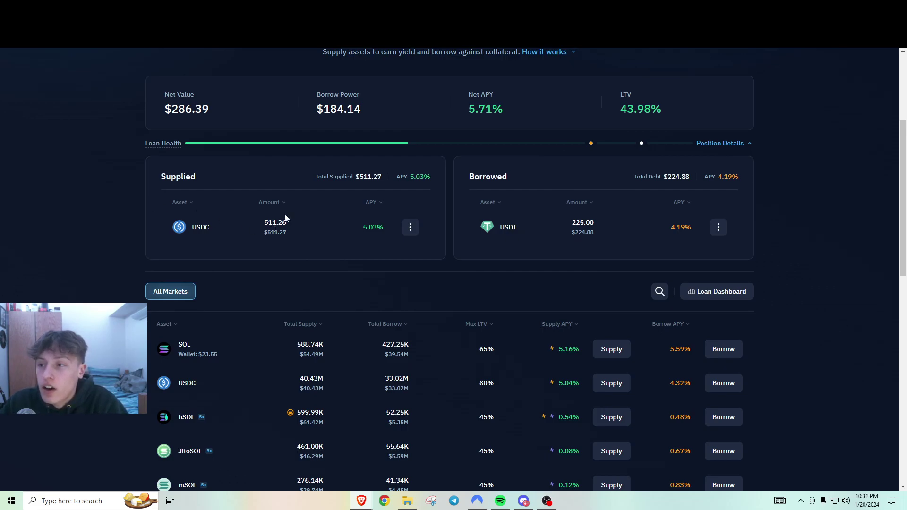
scroll(520, 279, "up", 4)
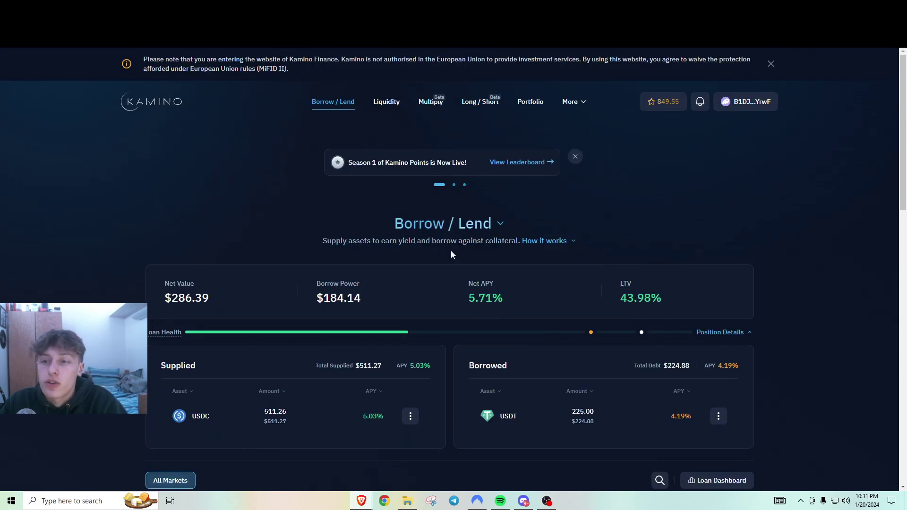
left_click(435, 185)
left_click(496, 165)
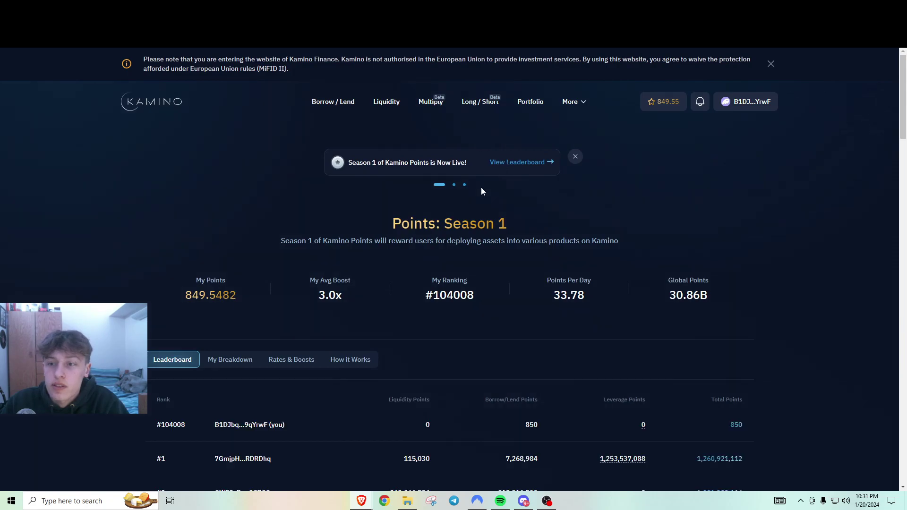
scroll(236, 245, "down", 2)
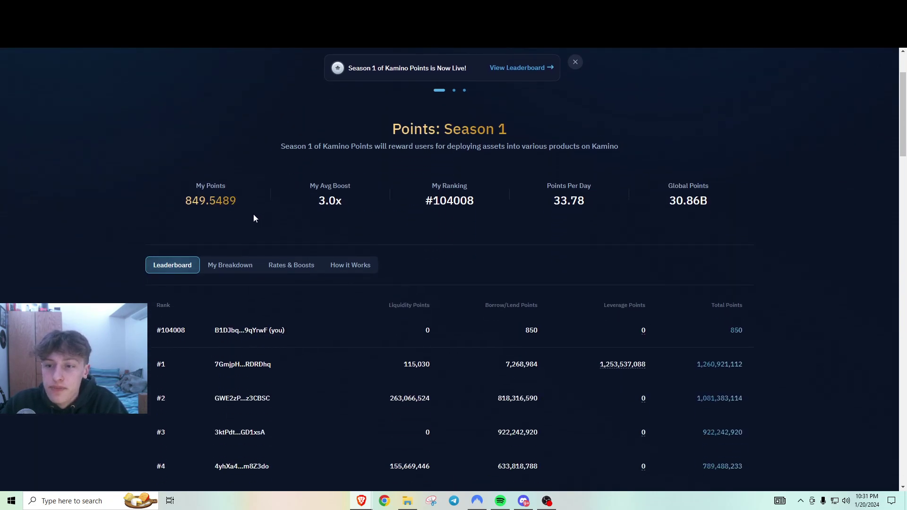
scroll(279, 222, "up", 1)
scroll(349, 250, "down", 2)
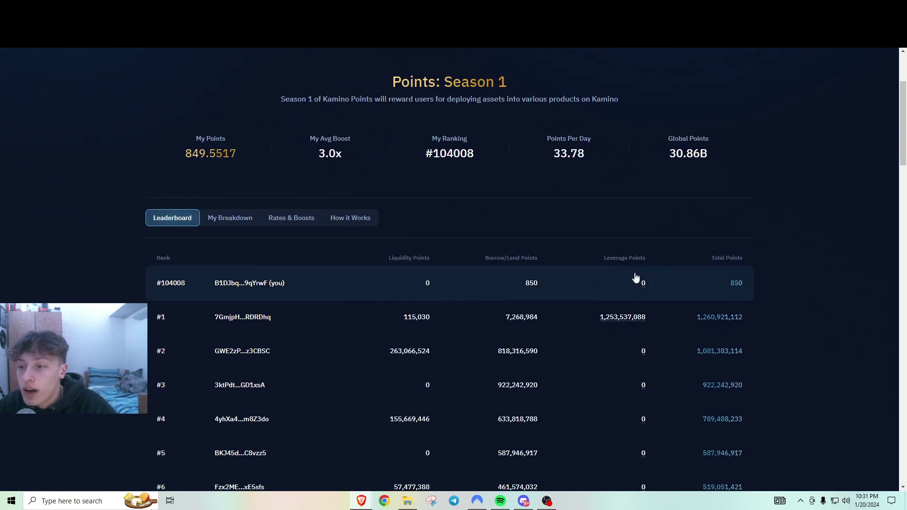
mouse_move(644, 286)
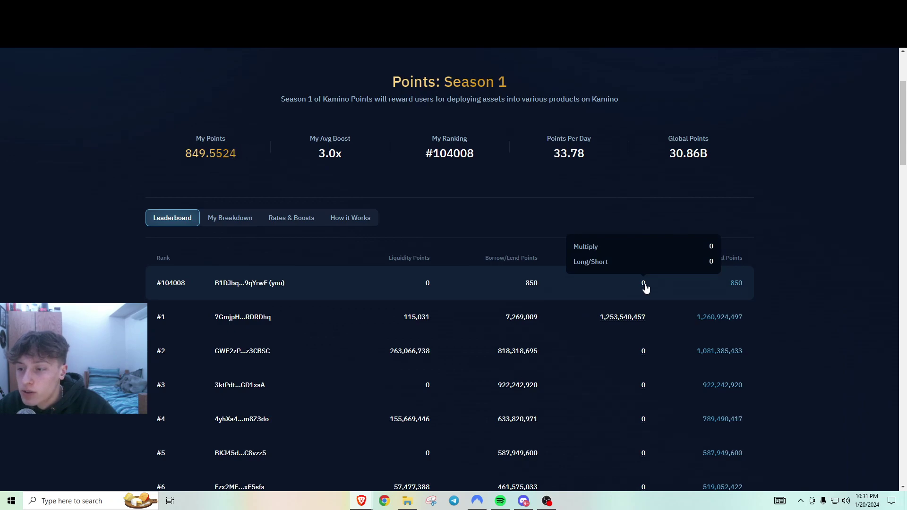
mouse_move(631, 321)
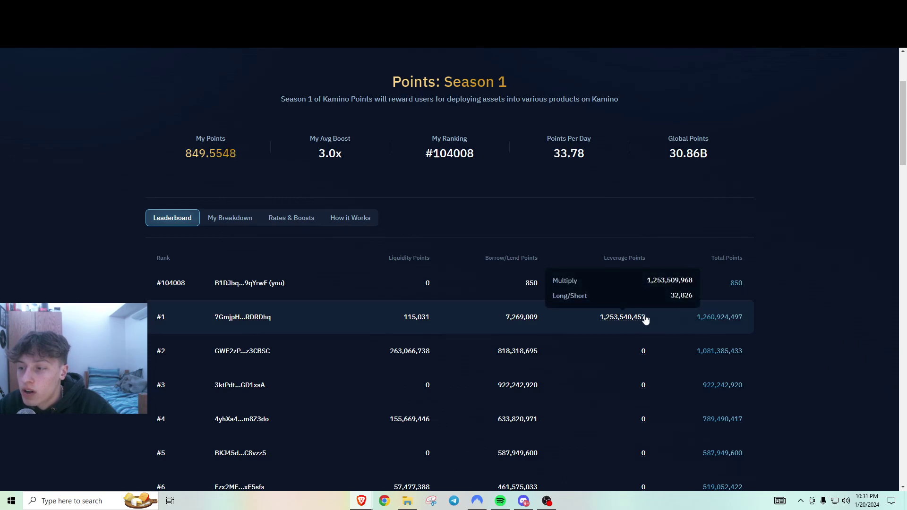
scroll(758, 261, "up", 4)
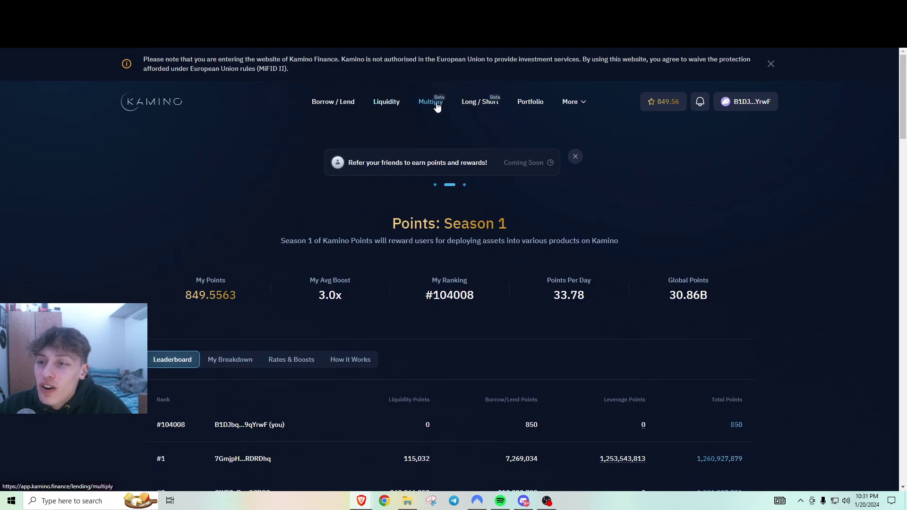
Open Kamino's Long / Short markets list and browse the available pairs
left_click(476, 105)
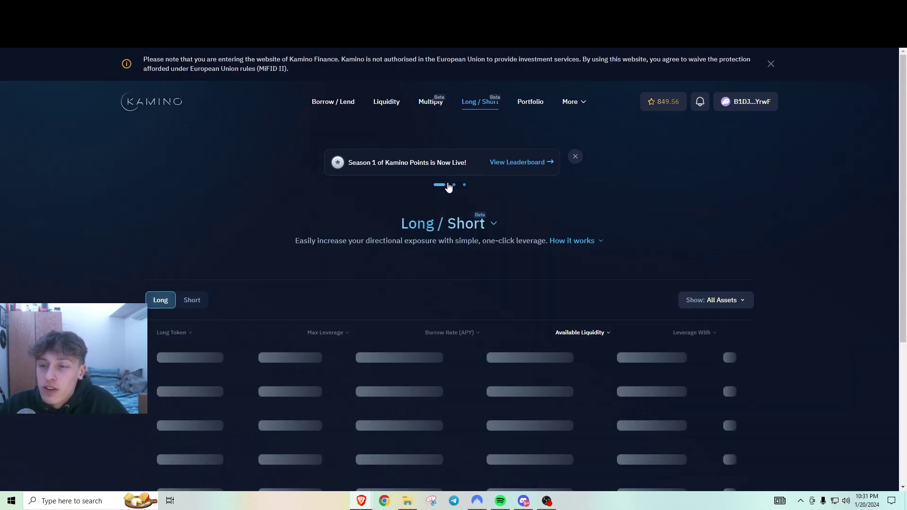
scroll(192, 250, "down", 1)
scroll(161, 251, "down", 1)
scroll(141, 252, "up", 3)
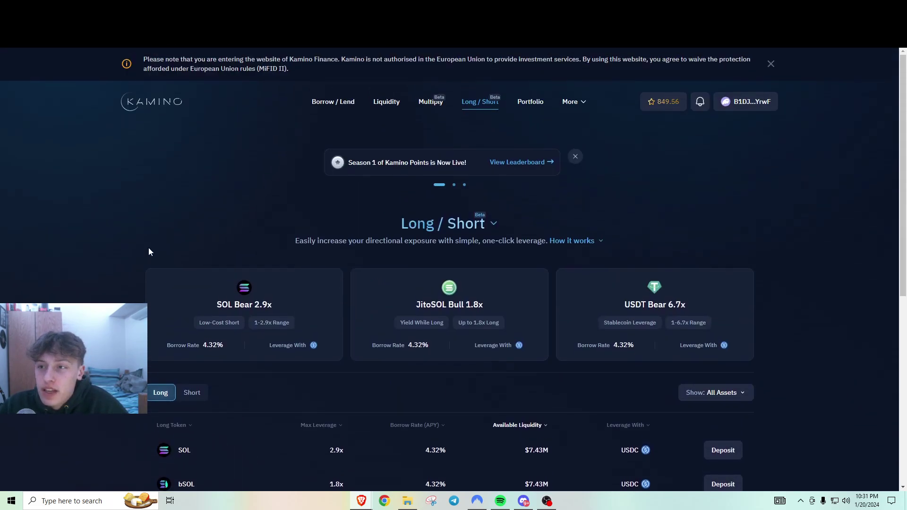
scroll(178, 241, "down", 5)
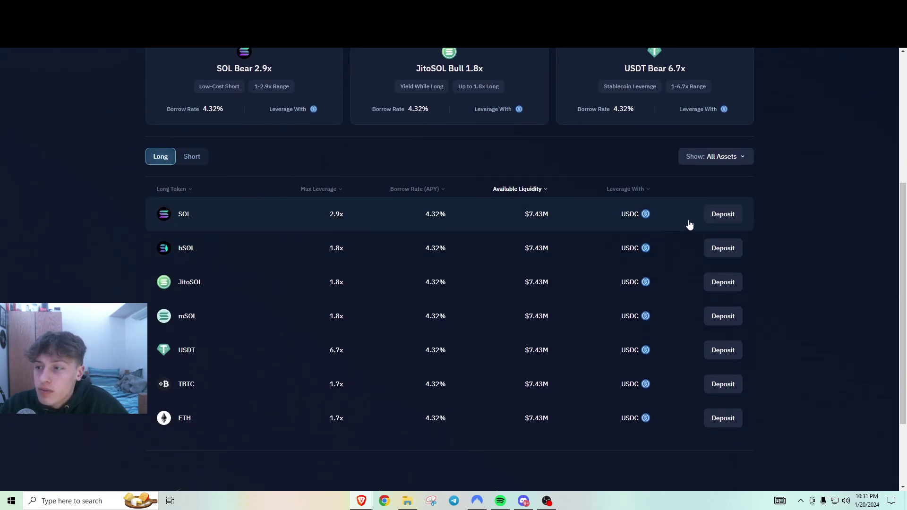
Open the SOL Long form from the SOL row and look over its details
left_click(674, 224)
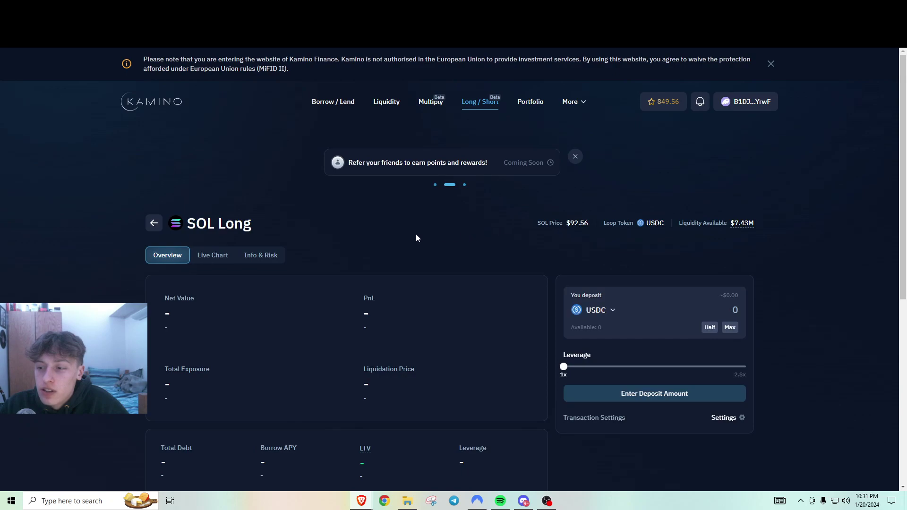
scroll(416, 236, "down", 2)
scroll(574, 189, "down", 1)
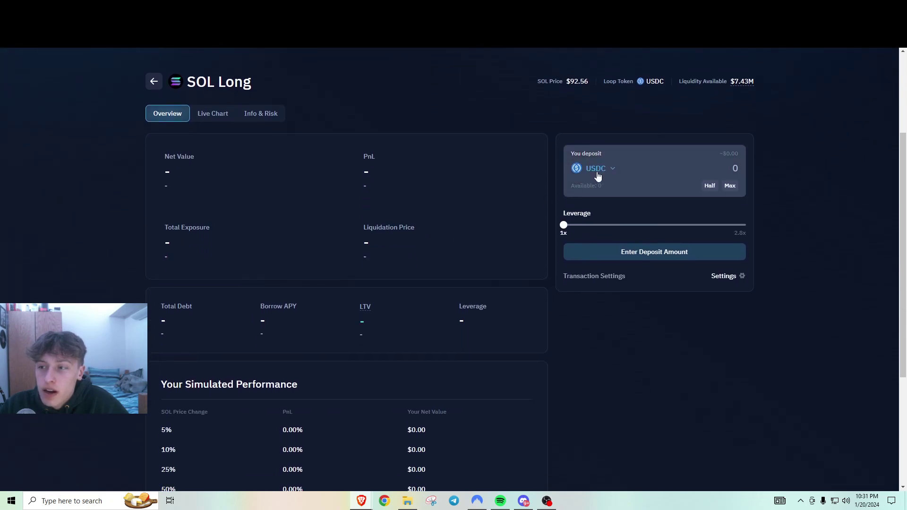
scroll(318, 189, "down", 3)
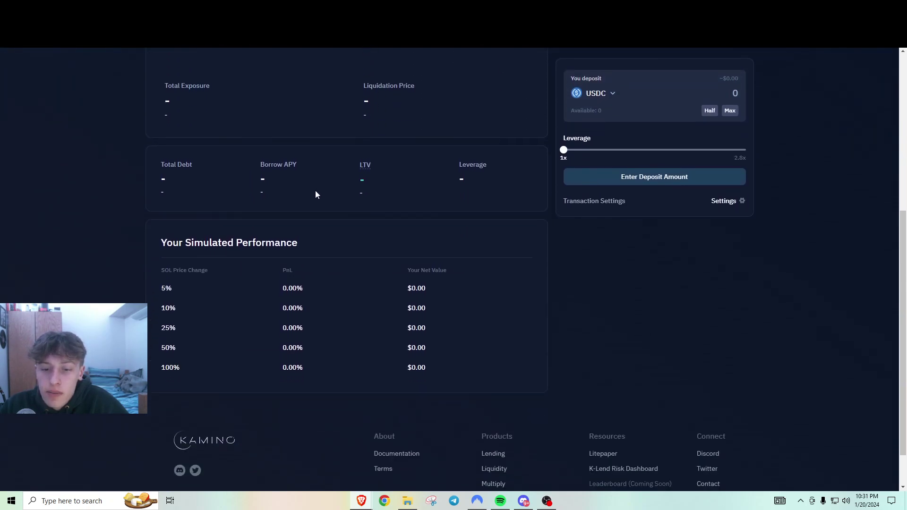
scroll(185, 218, "up", 4)
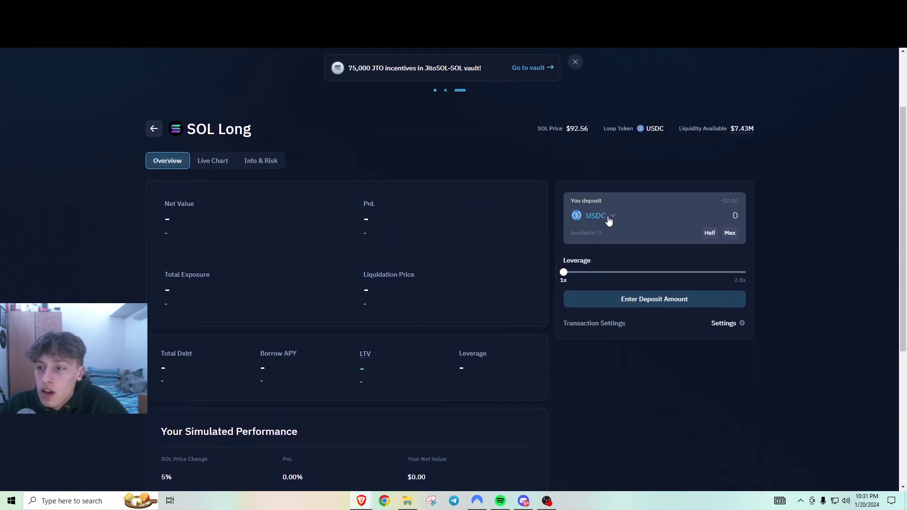
Enter a 0.05 SOL deposit in place of USDC on the SOL Long form
left_click(607, 217)
left_click(619, 234)
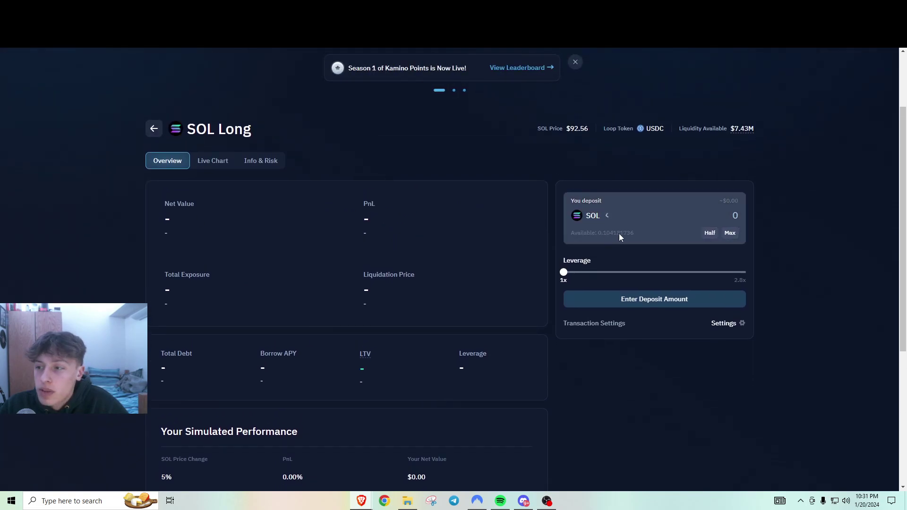
left_click(720, 216)
type(".05")
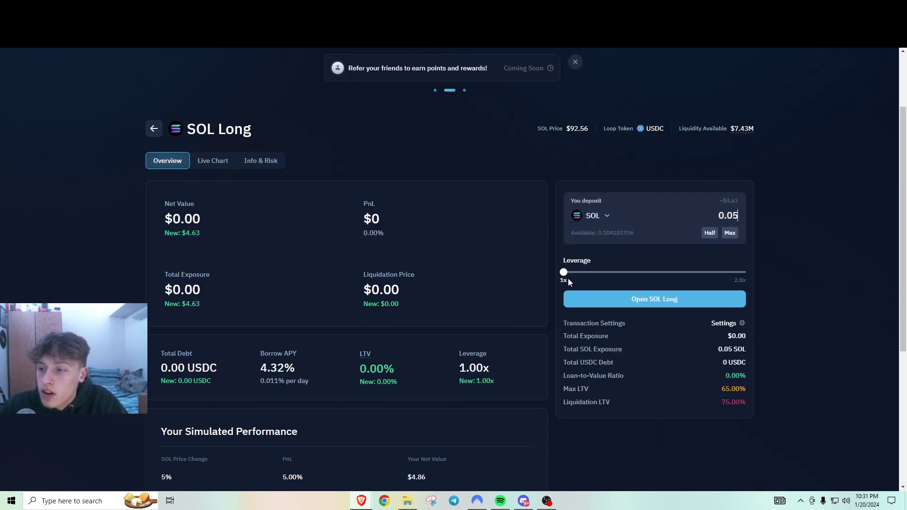
Raise leverage to 1.6x and check the slippage settings without changing them
left_click_drag(564, 271, 626, 282)
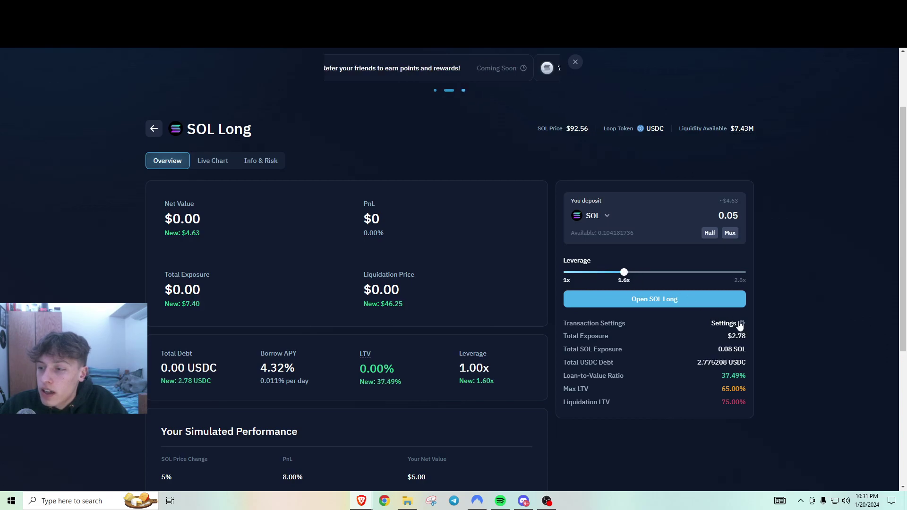
left_click(738, 323)
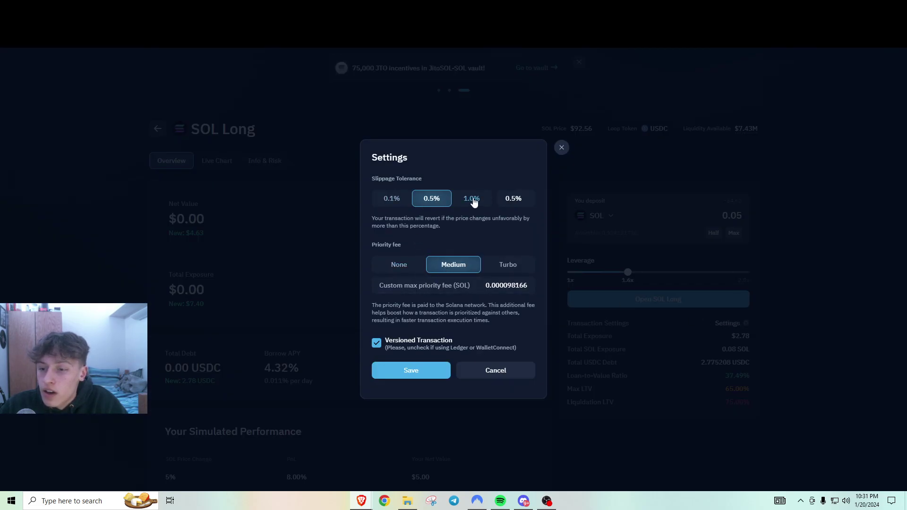
left_click(560, 147)
scroll(577, 227, "down", 2)
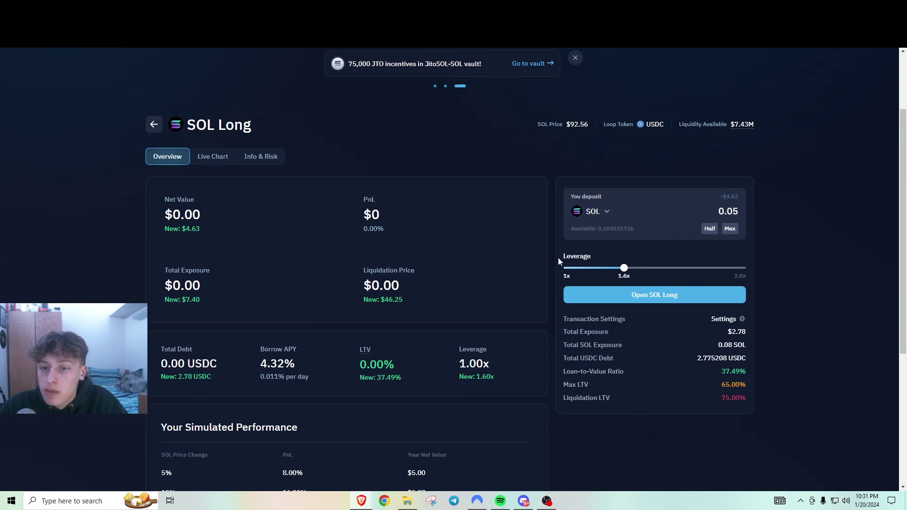
scroll(554, 259, "up", 2)
Read the Info & Risk FAQs, then return to Overview and reset leverage to 1x
left_click(269, 161)
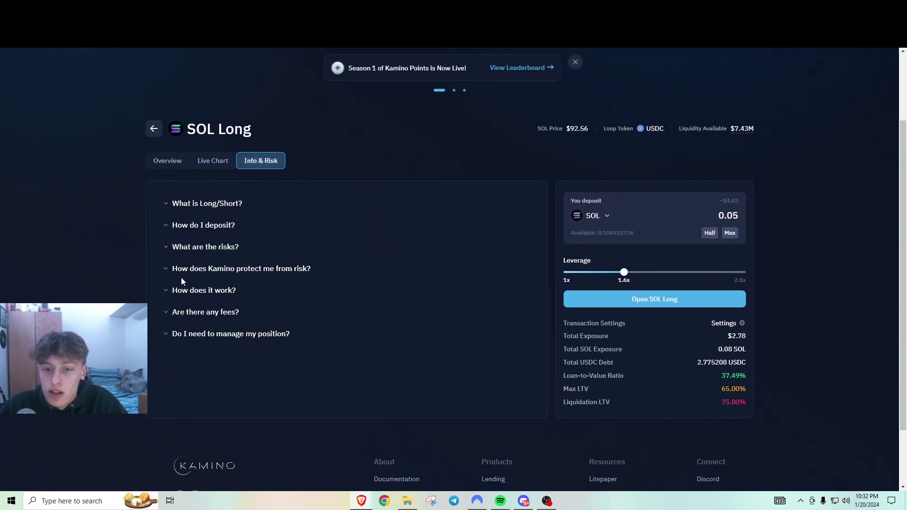
left_click(169, 336)
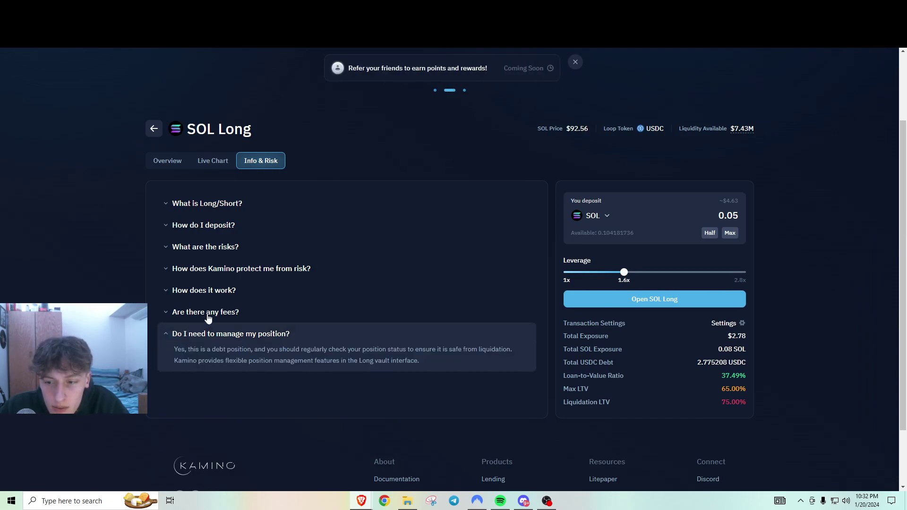
left_click(164, 225)
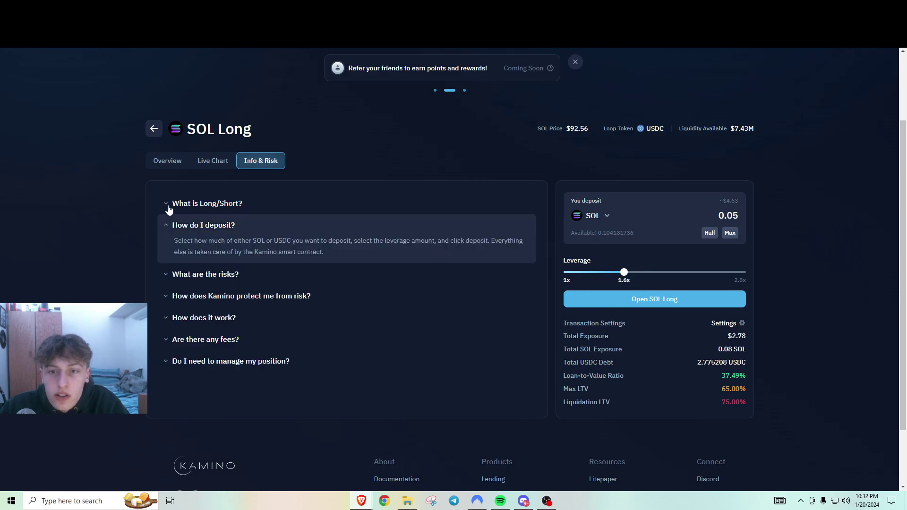
left_click(167, 204)
left_click(165, 162)
left_click_drag(623, 272, 564, 282)
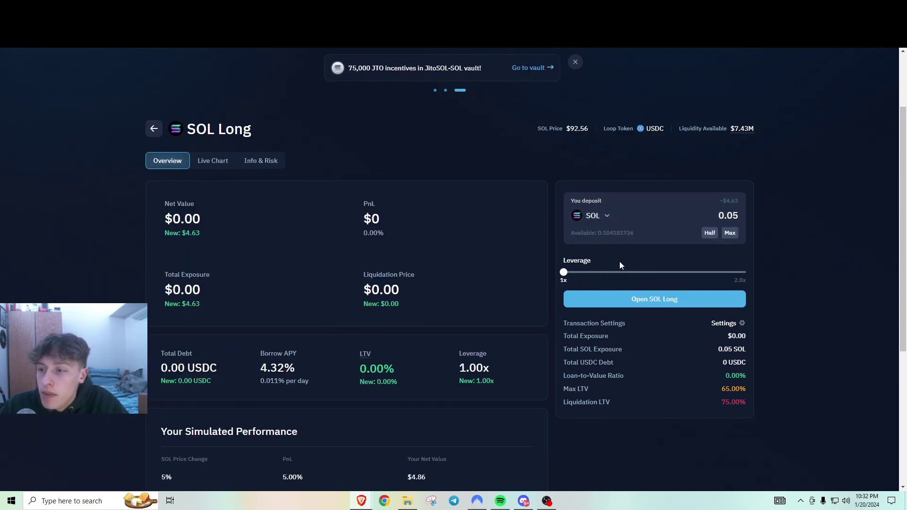
Submit the 0.05 SOL long, keep leverage at 1x, and dismiss the failed-deposit notice
left_click(633, 299)
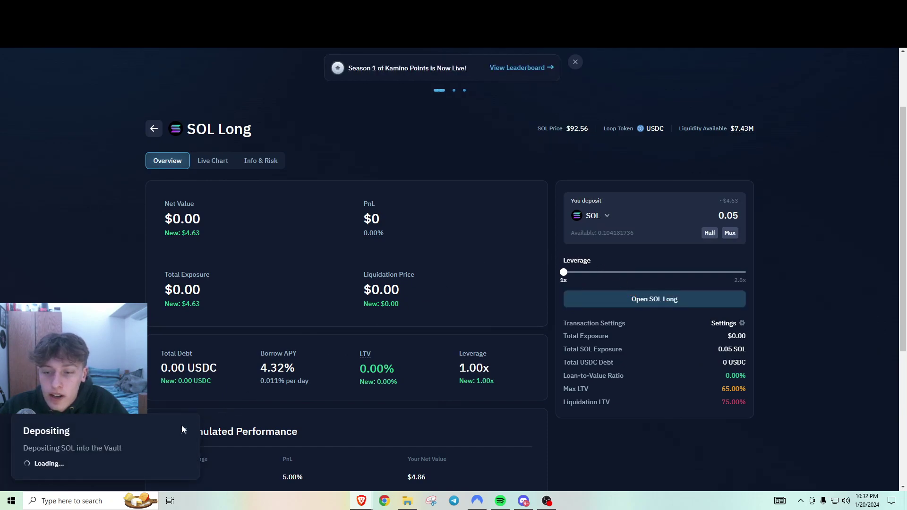
left_click(568, 272)
left_click_drag(568, 272, 564, 272)
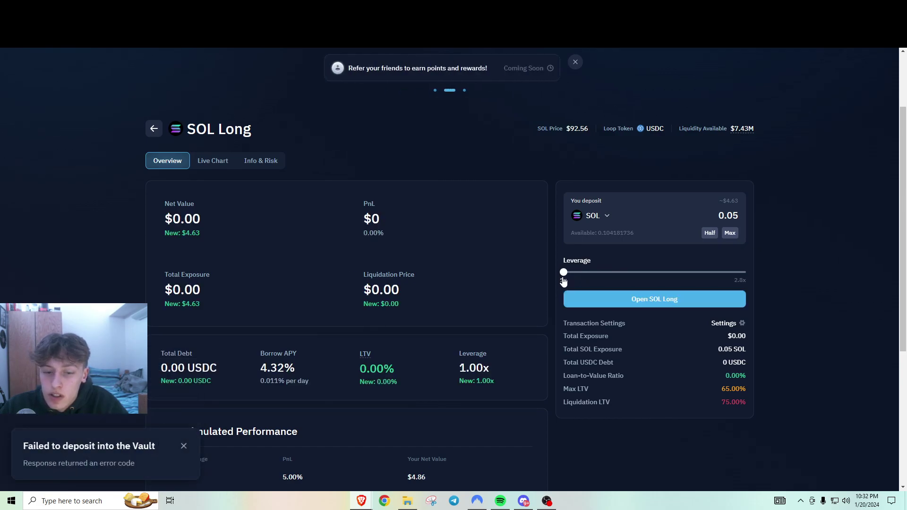
left_click(184, 449)
Retry opening the 0.05 SOL long at 1x and dismiss the second failure notice
left_click_drag(564, 273, 564, 273)
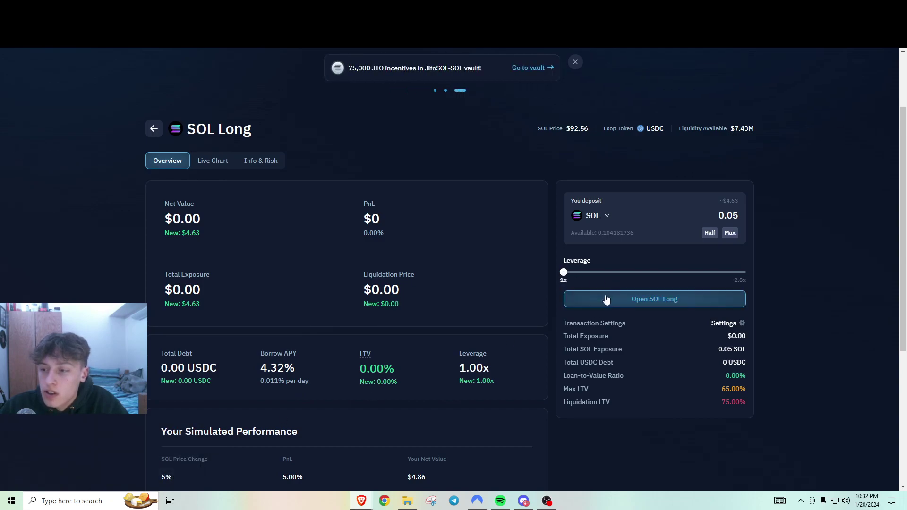
left_click(606, 300)
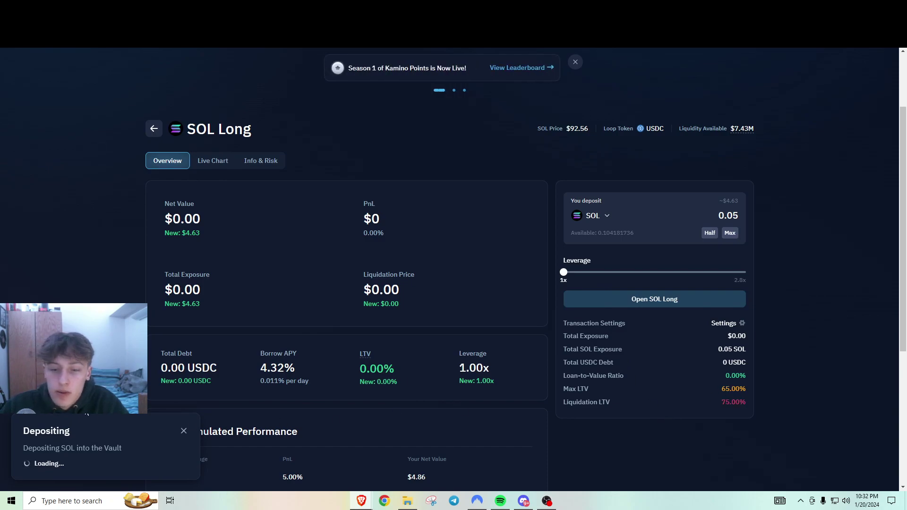
left_click(180, 435)
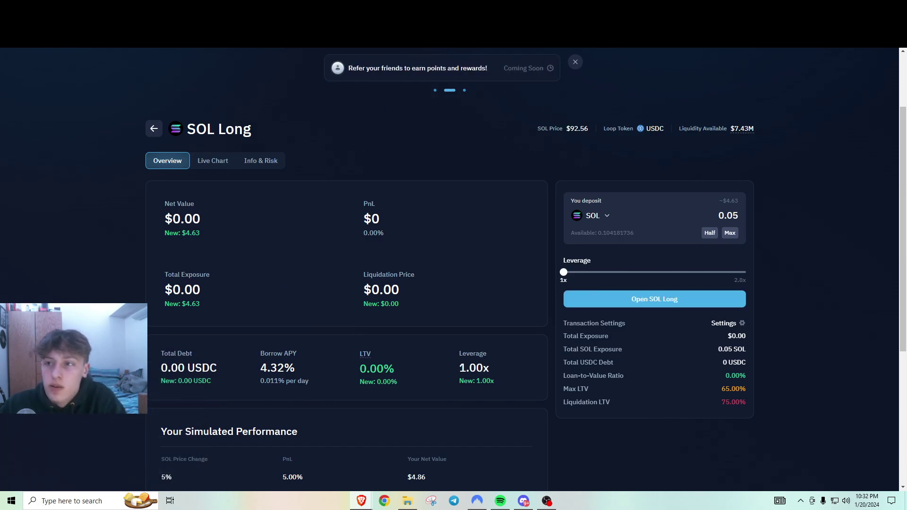
scroll(466, 298, "up", 2)
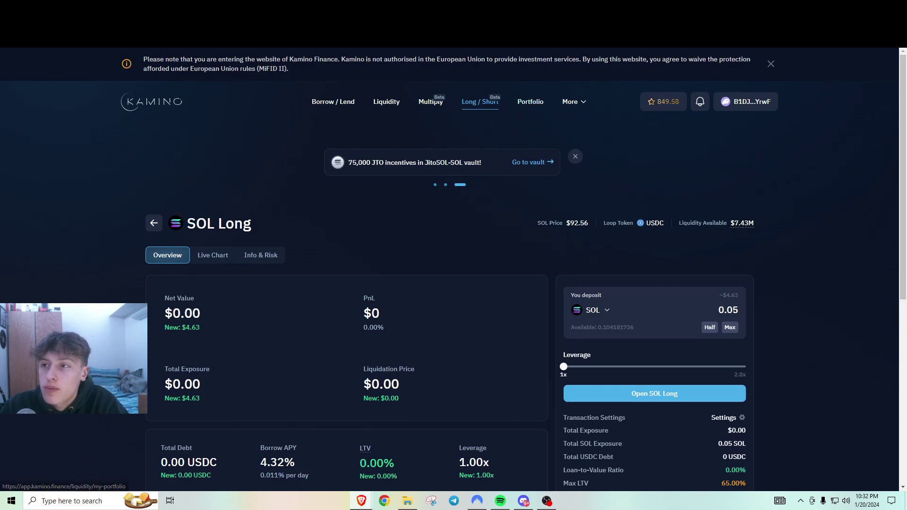
left_click(510, 19)
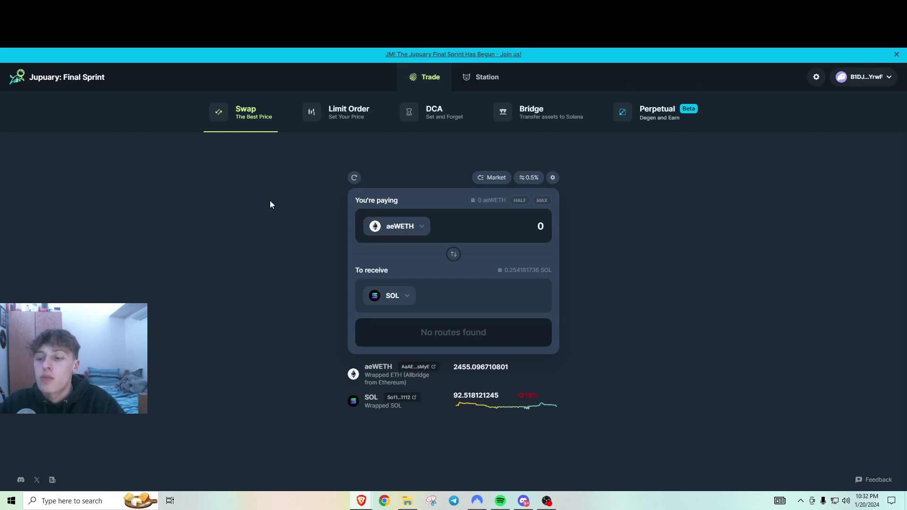
left_click(336, 19)
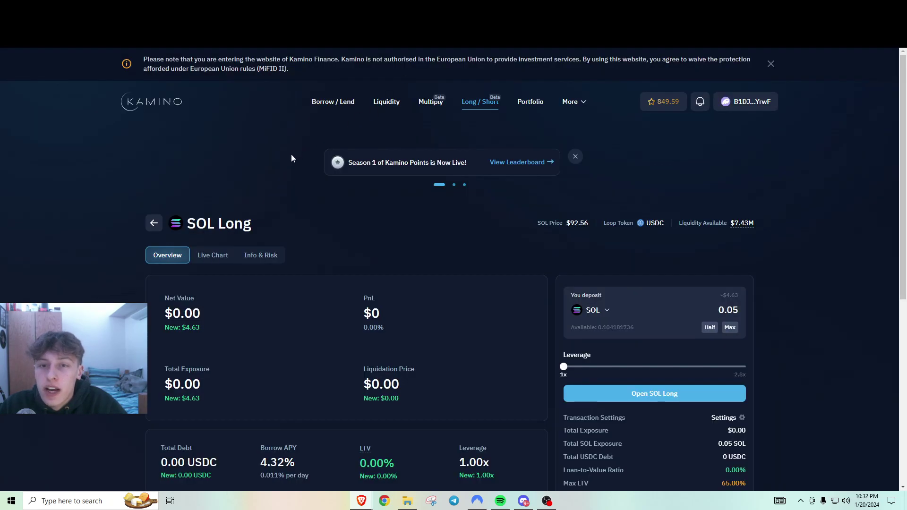
Review marginfi's Global pool table and portfolio: 64.29% health factor, 0.05 SOL borrowed
left_click(538, 104)
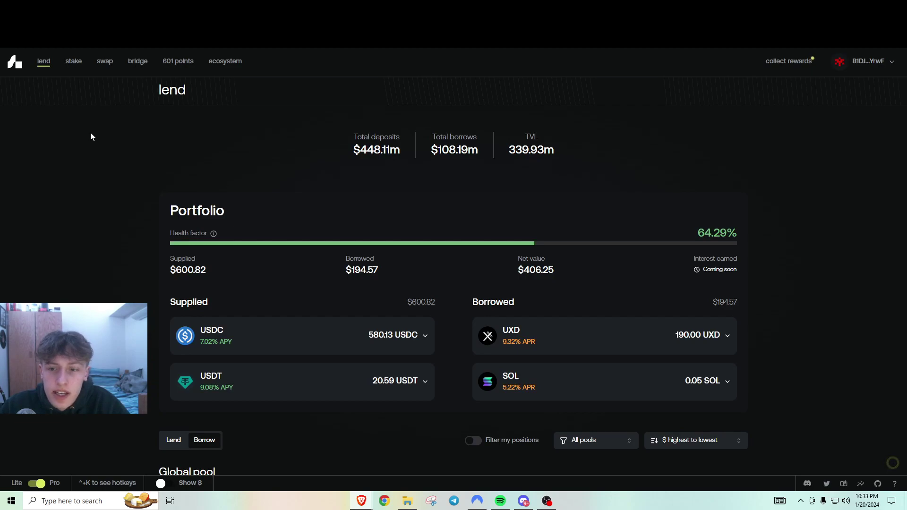
scroll(109, 179, "down", 2)
scroll(112, 181, "down", 2)
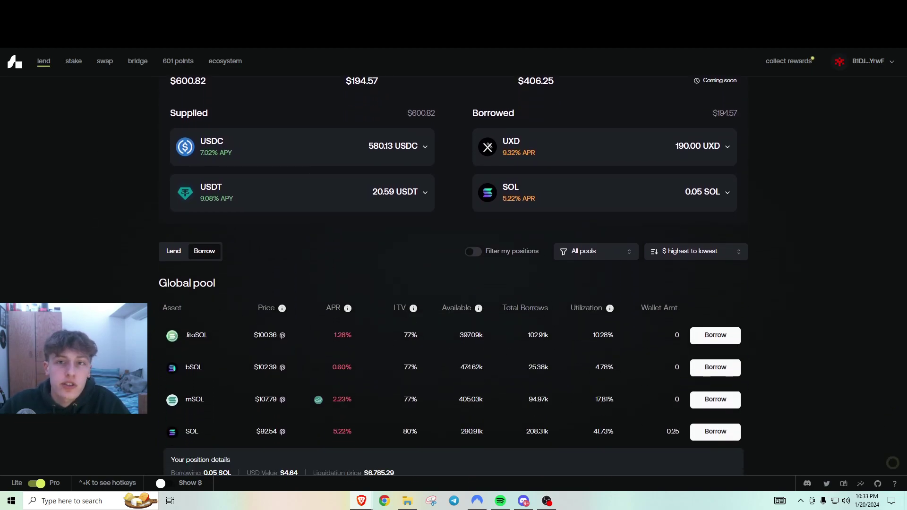
scroll(199, 294, "up", 4)
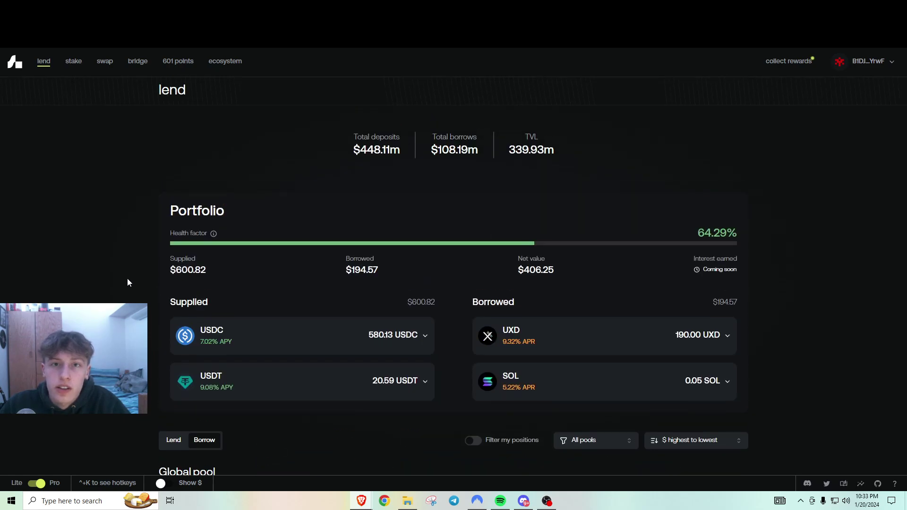